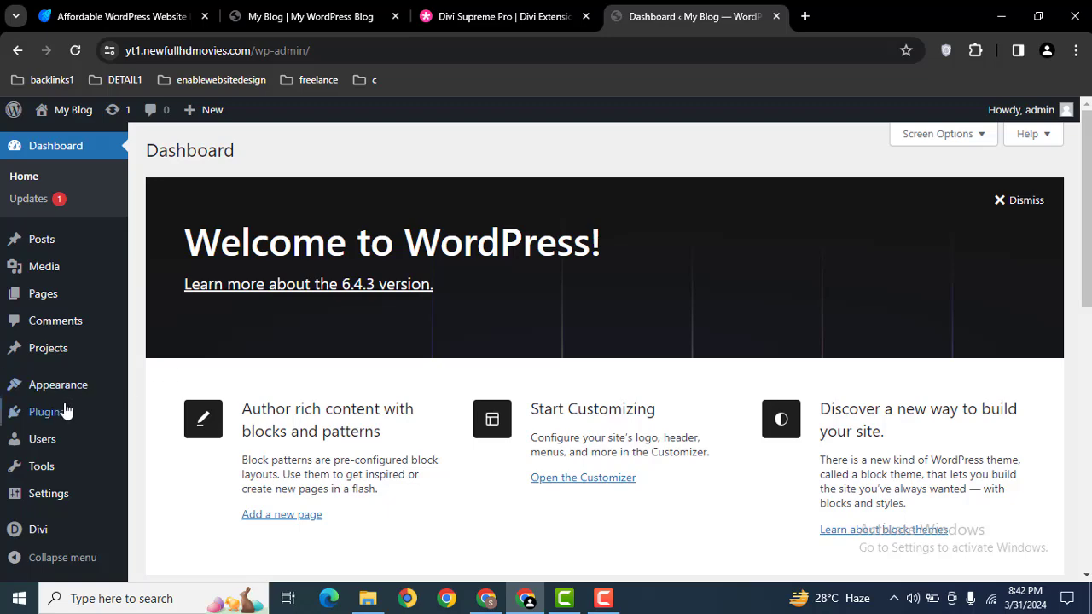
Bring up the plugin upload form on the Add Plugins page in a new browser tab.
mouse_move(75, 413)
middle_click(181, 435)
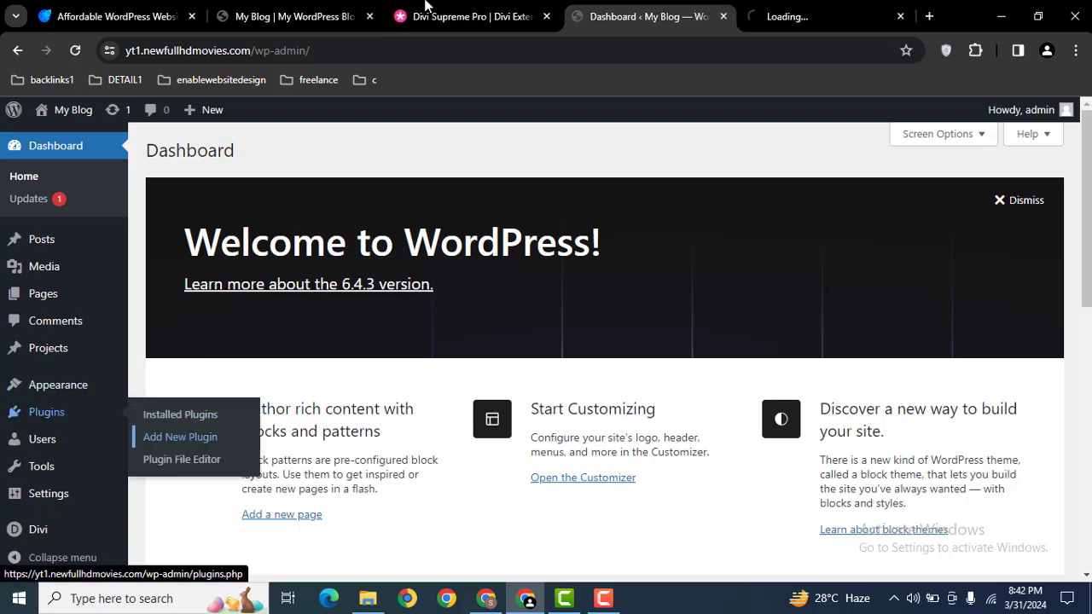
left_click(438, 13)
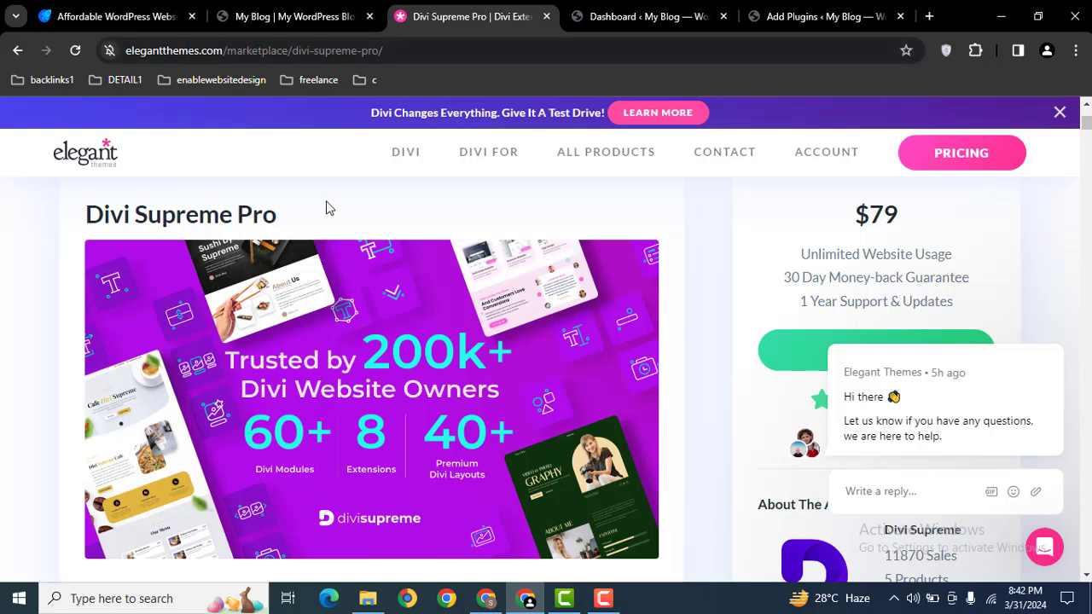
left_click(855, 7)
left_click(306, 157)
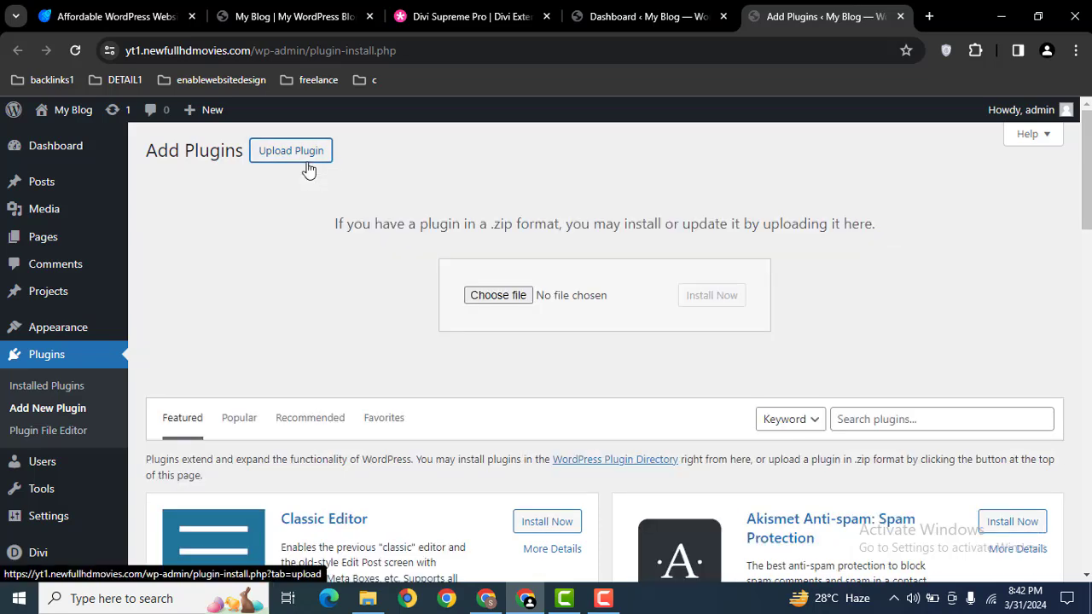
Upload supreme-modules-pro-for-divi_v4.9.95 from the resources folder on drive D and install it as a plugin.
left_click(513, 295)
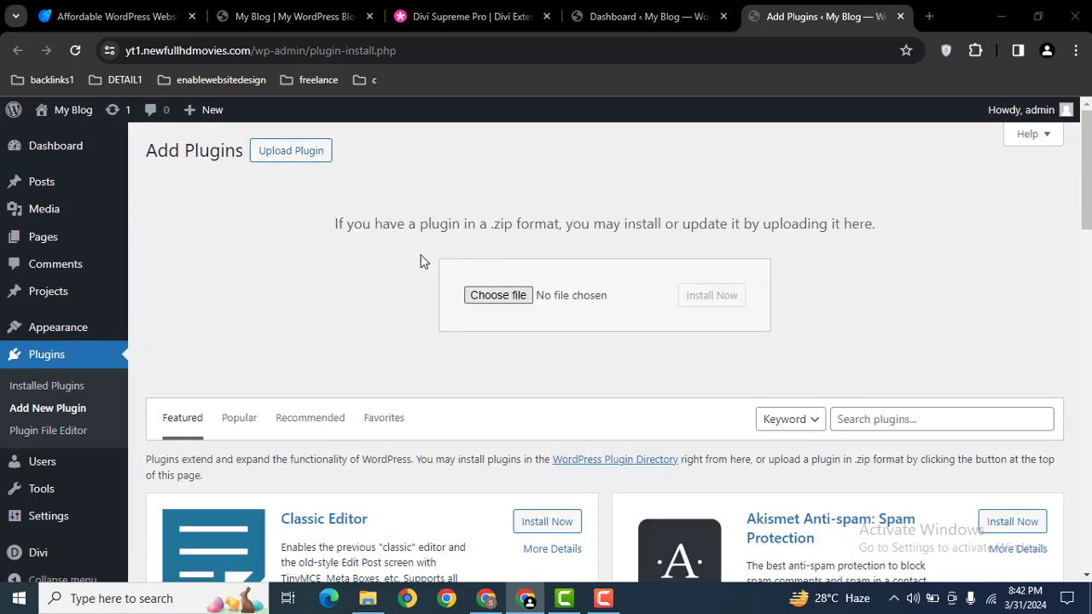
left_click(190, 186)
key("s")
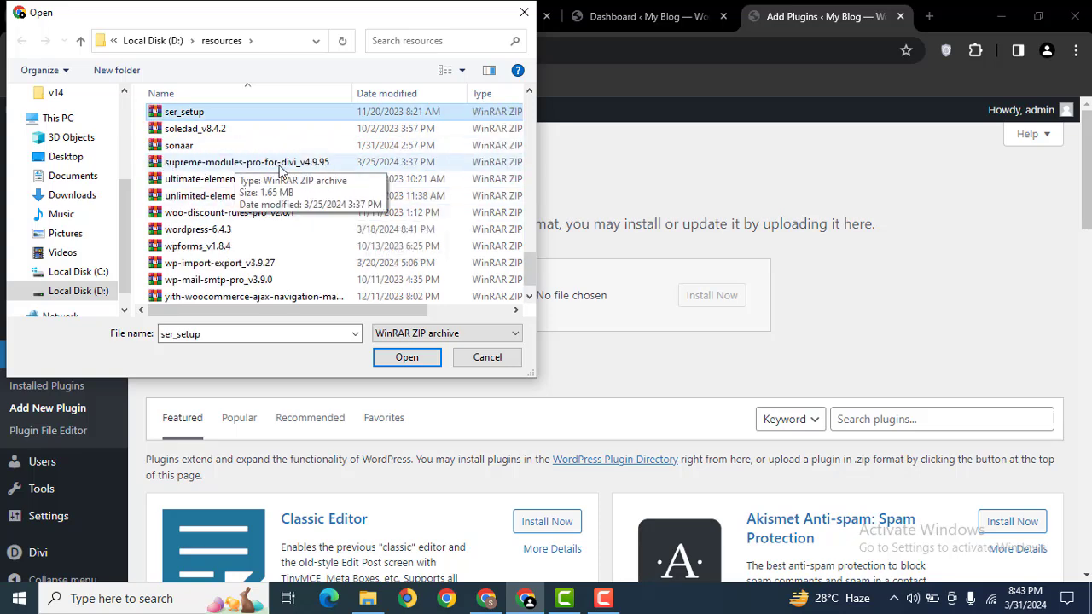
left_click(327, 162)
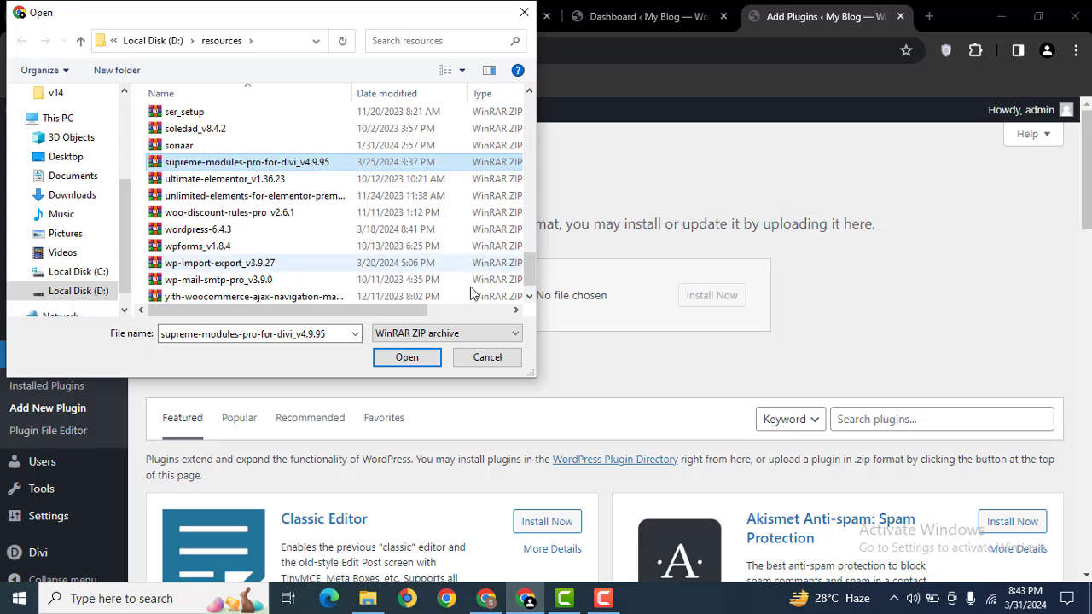
left_click(411, 358)
left_click(705, 296)
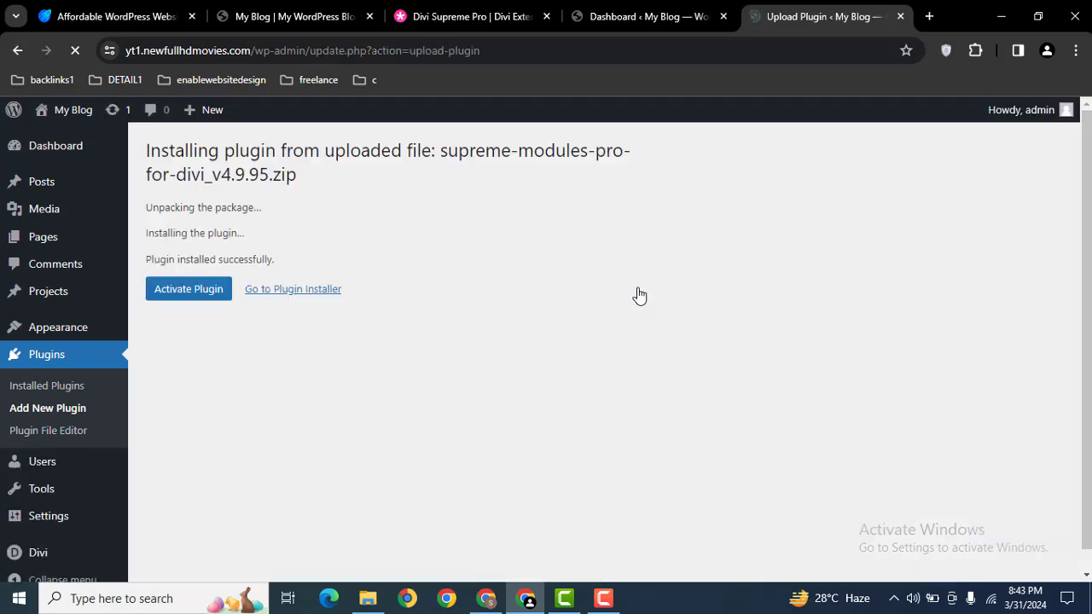
Activate the Divi Supreme Pro plugin, then install and activate the required Divi Supreme Lite plugin.
left_click(189, 289)
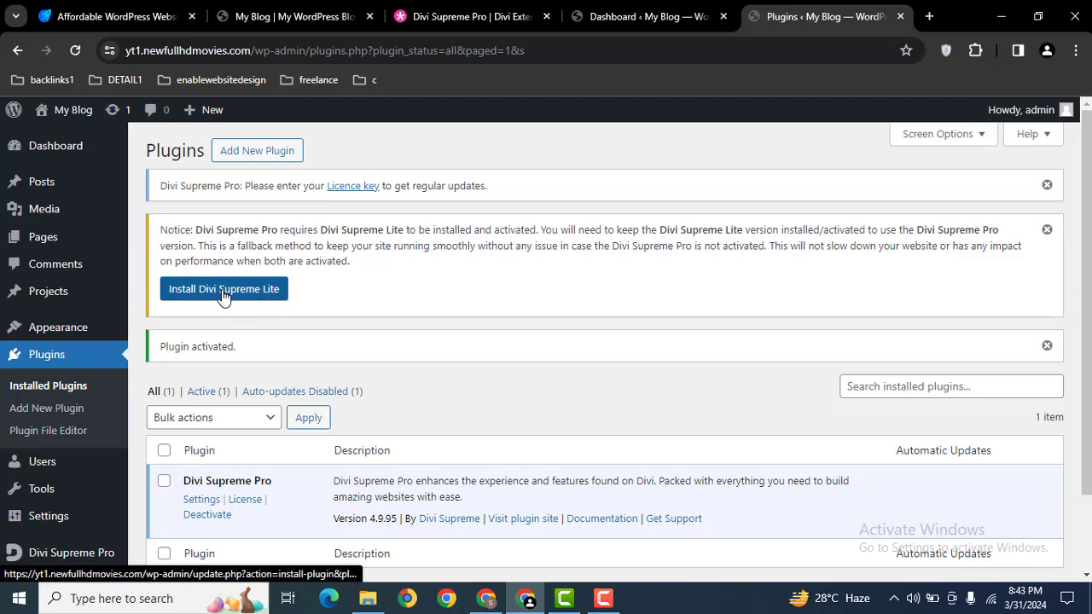
left_click(224, 290)
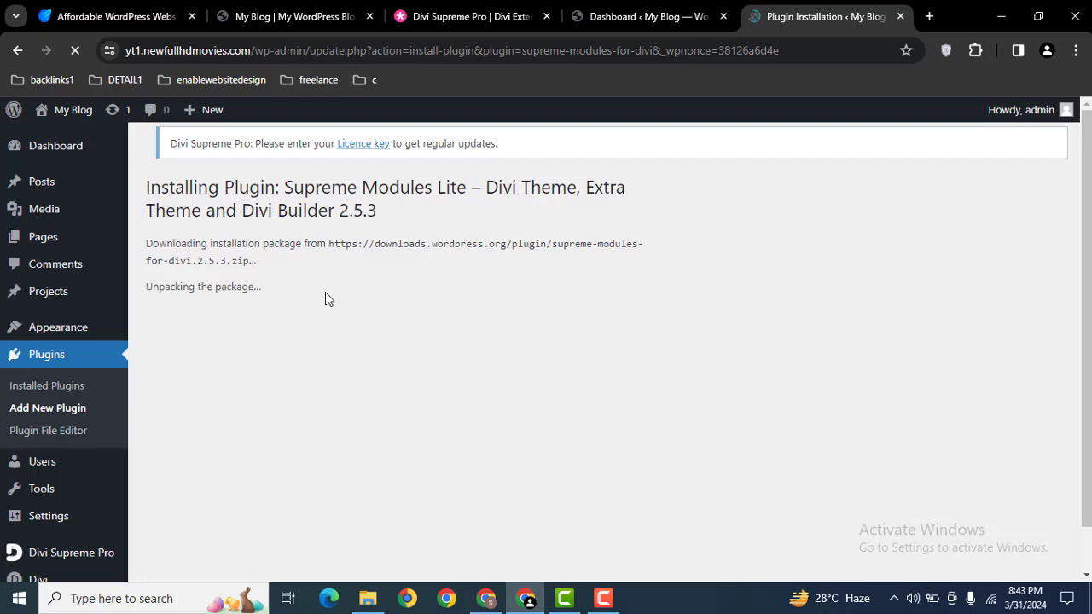
left_click(170, 372)
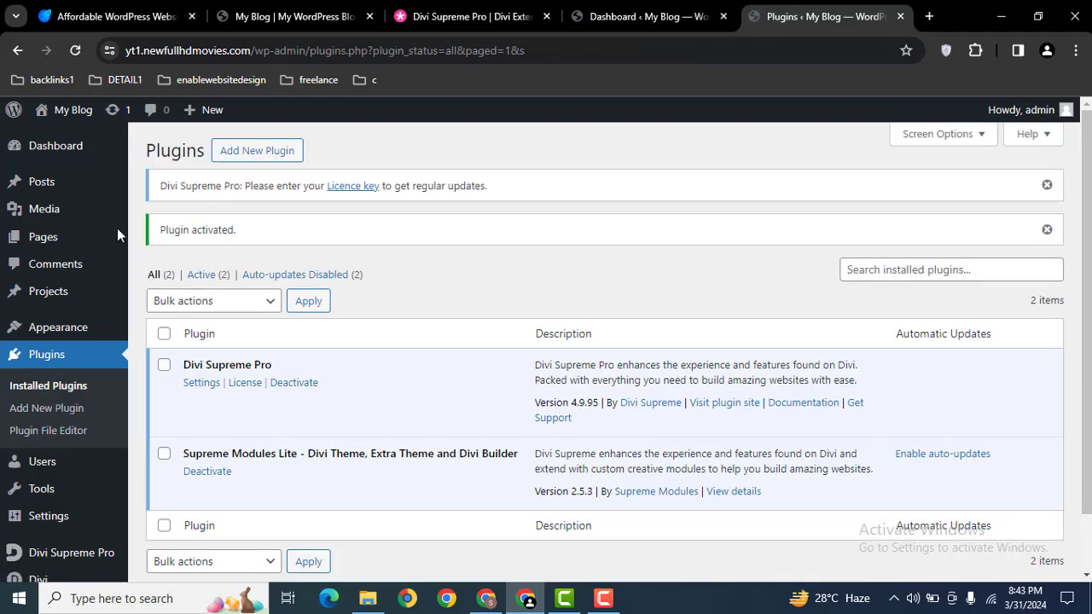
View the Home page from the site's page list and open it in the Divi Visual Builder in a new tab.
left_click(41, 237)
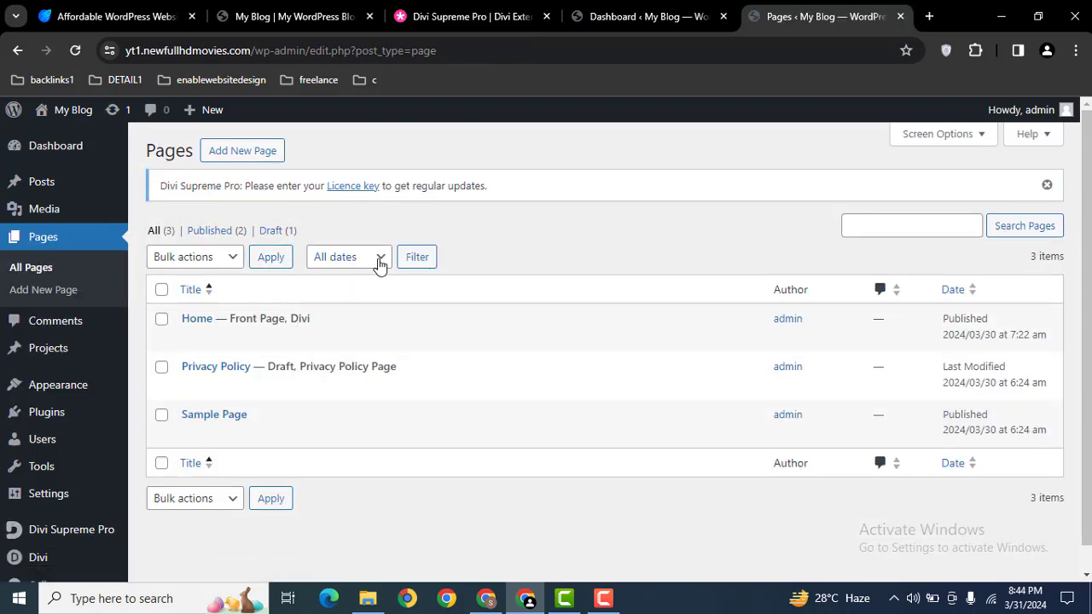
left_click(307, 340, "ctrl")
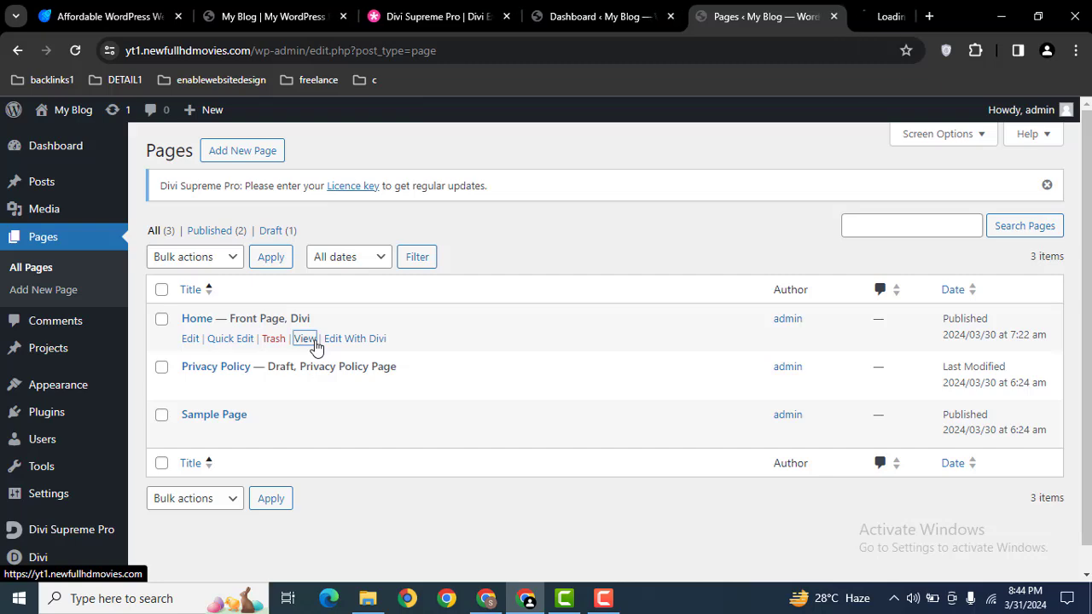
left_click(802, 8)
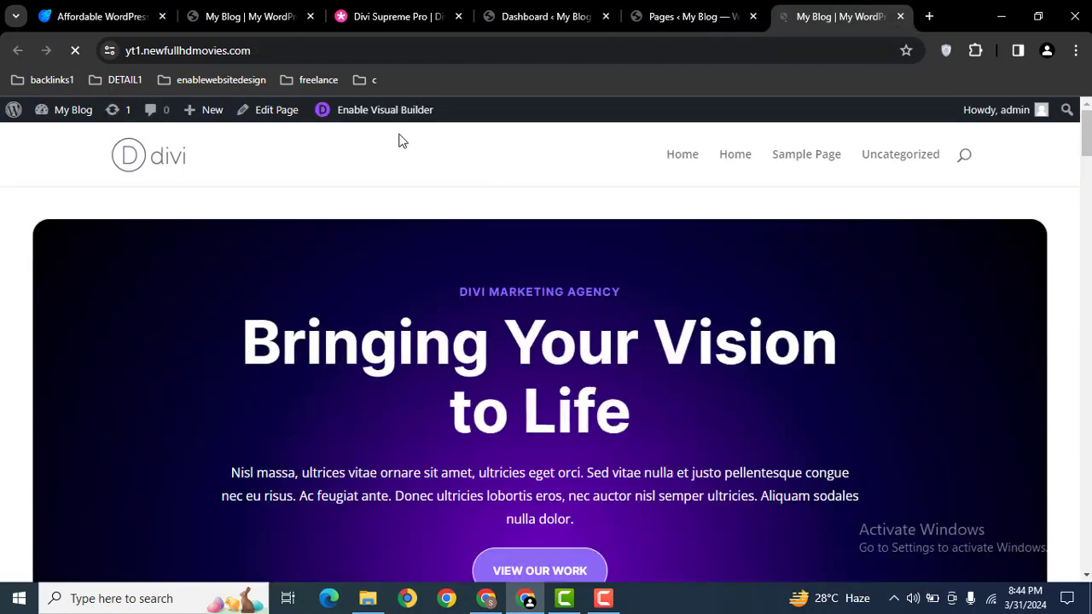
left_click(367, 109, "ctrl")
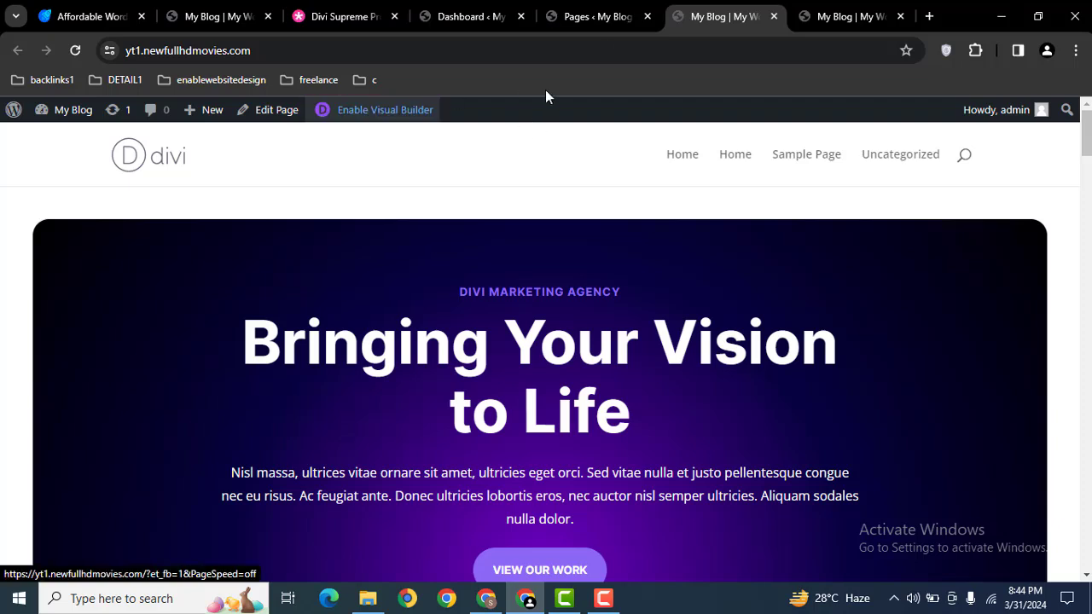
left_click(817, 10)
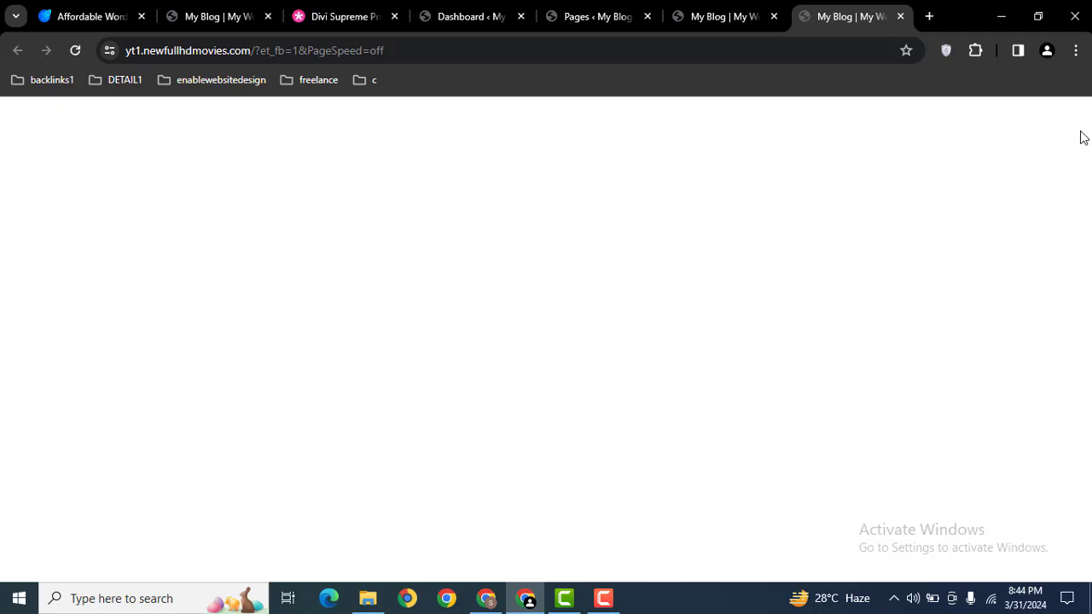
Insert a regular section below the SEO, Email Marketing and Social Media blurbs with a two-thirds and one-third column row.
scroll(1083, 138, "down", 5)
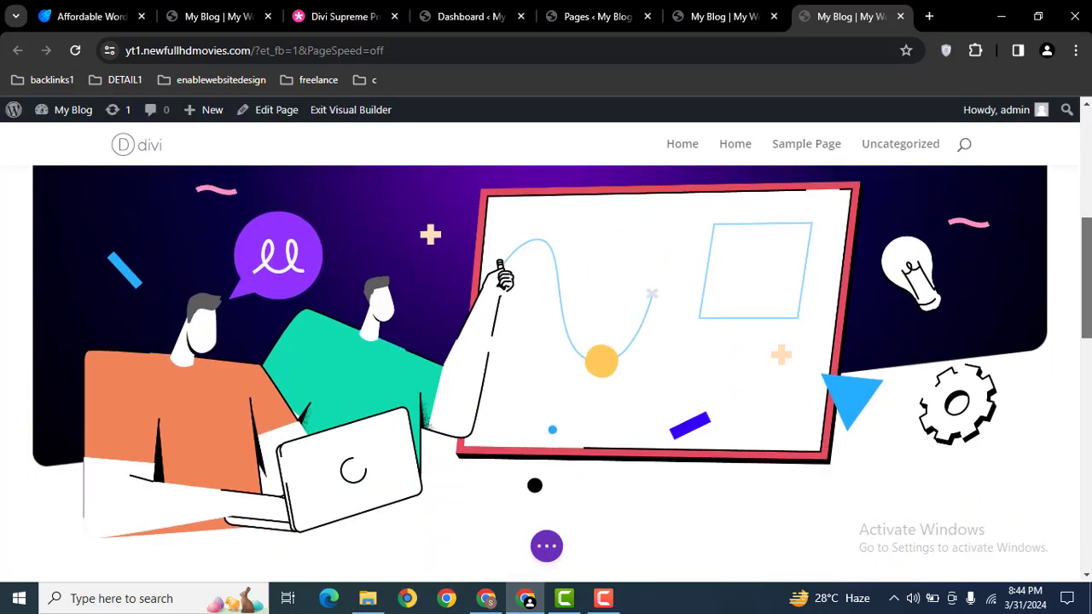
scroll(540, 374, "down", 5)
scroll(1088, 398, "down", 4)
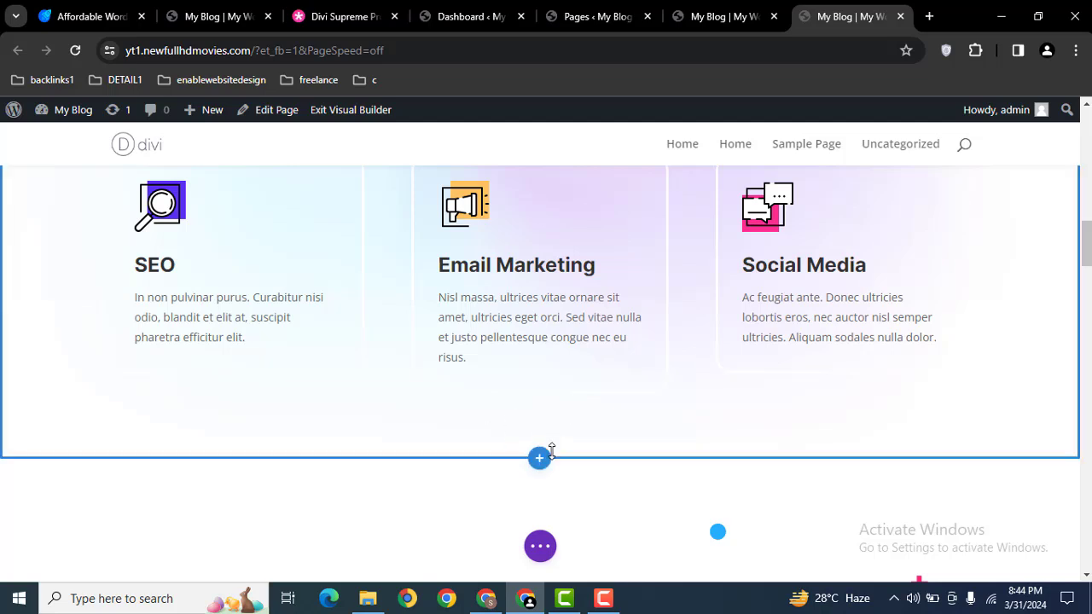
left_click(537, 465)
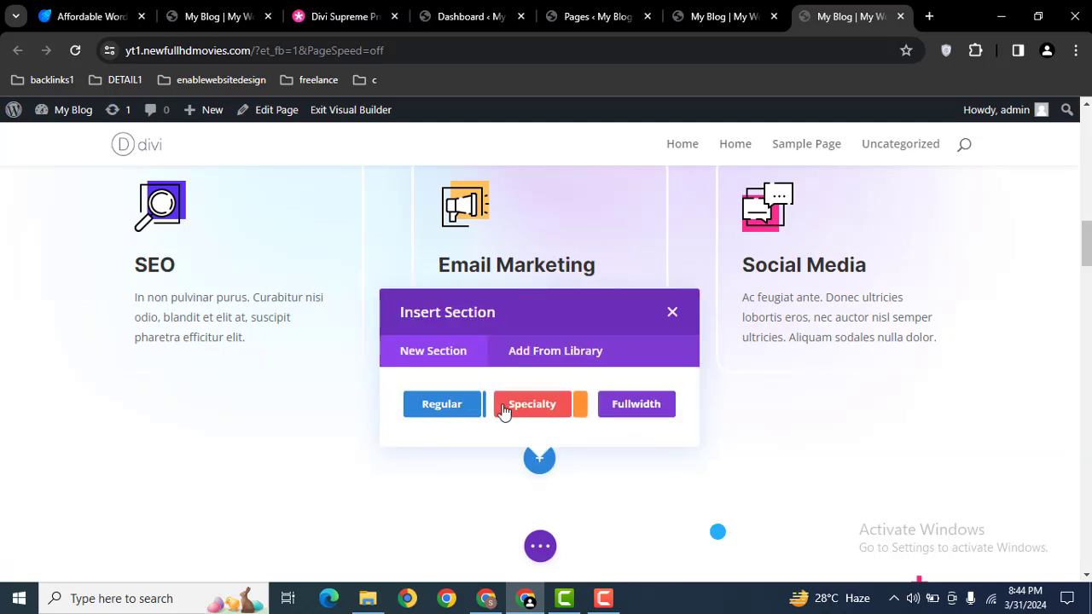
left_click(465, 413)
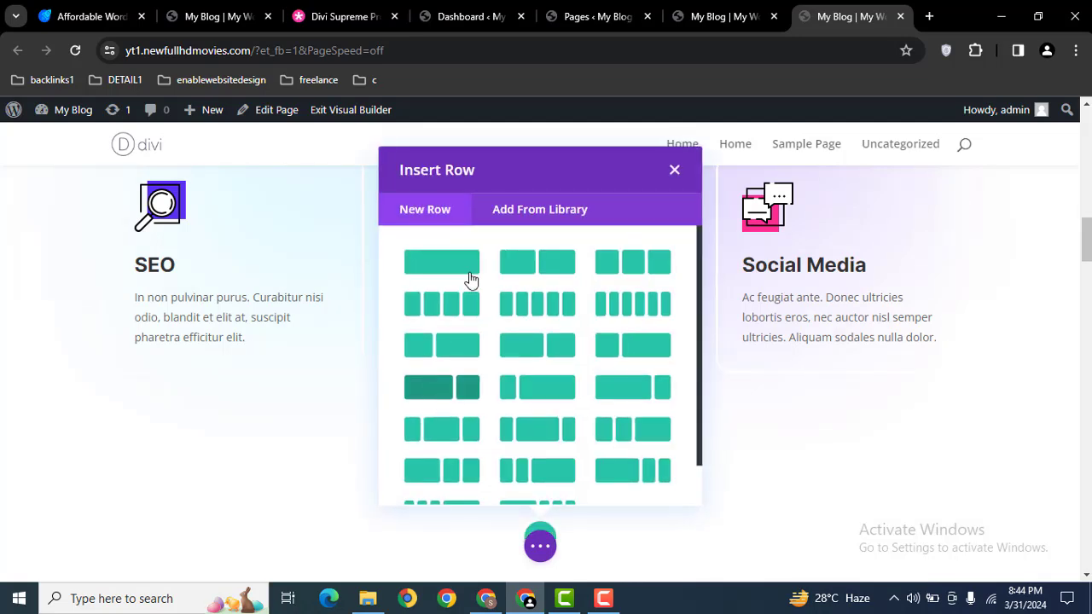
left_click(563, 389)
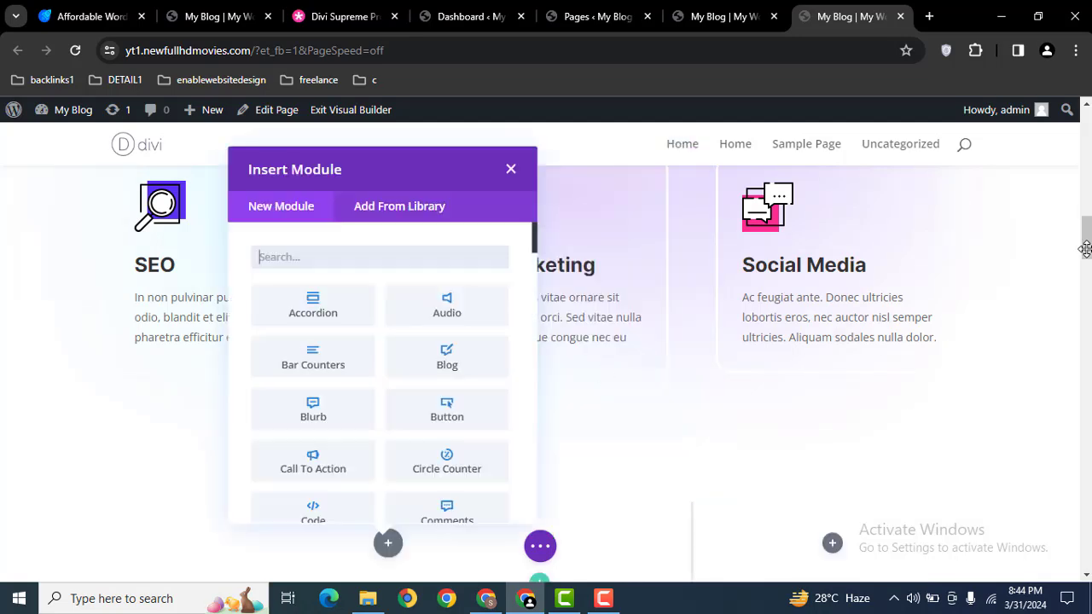
left_click_drag(1089, 253, 1088, 282)
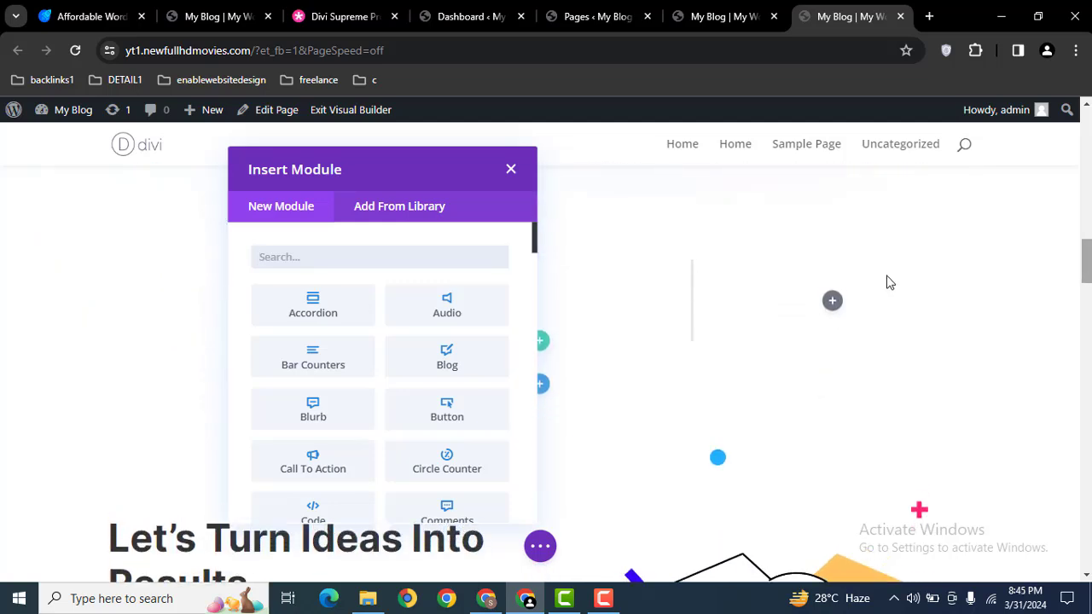
left_click(624, 249)
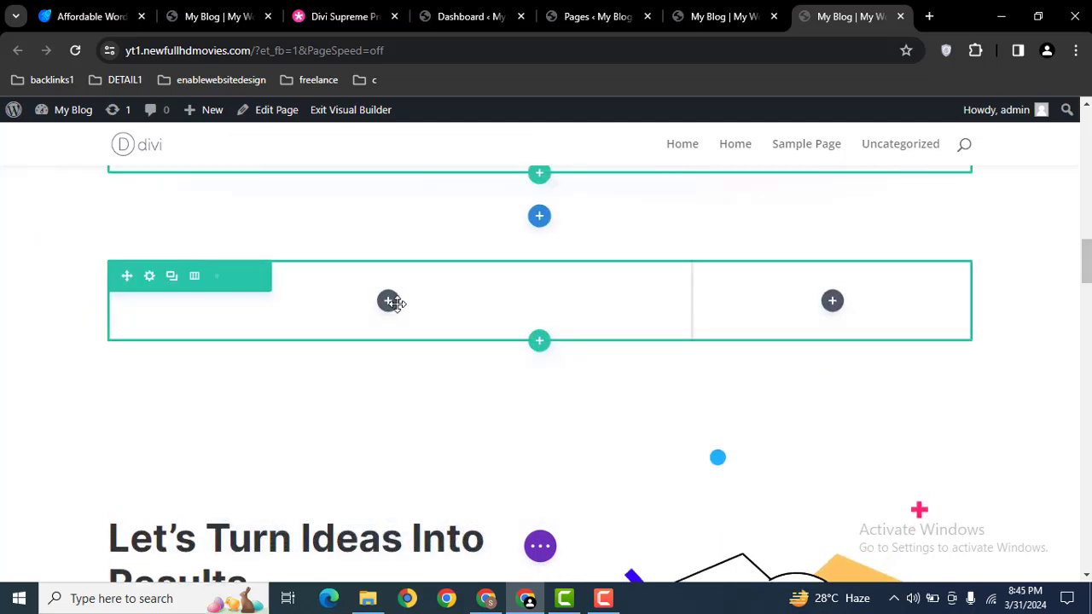
Add a Supreme Image Carousel module to the wide column of the new row.
scroll(393, 306, "down", 1)
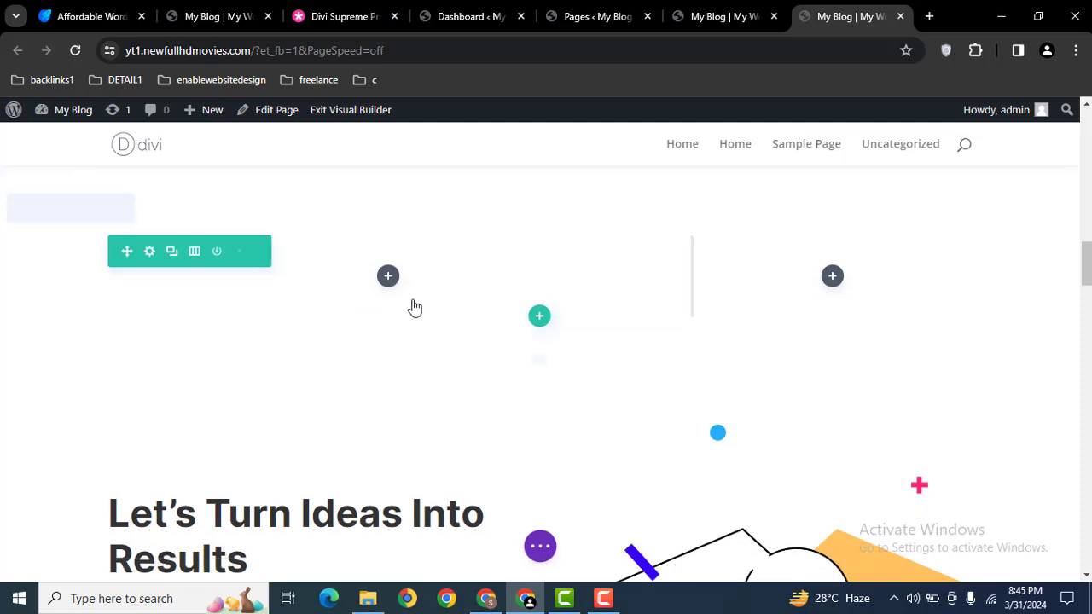
left_click(388, 214)
type("i")
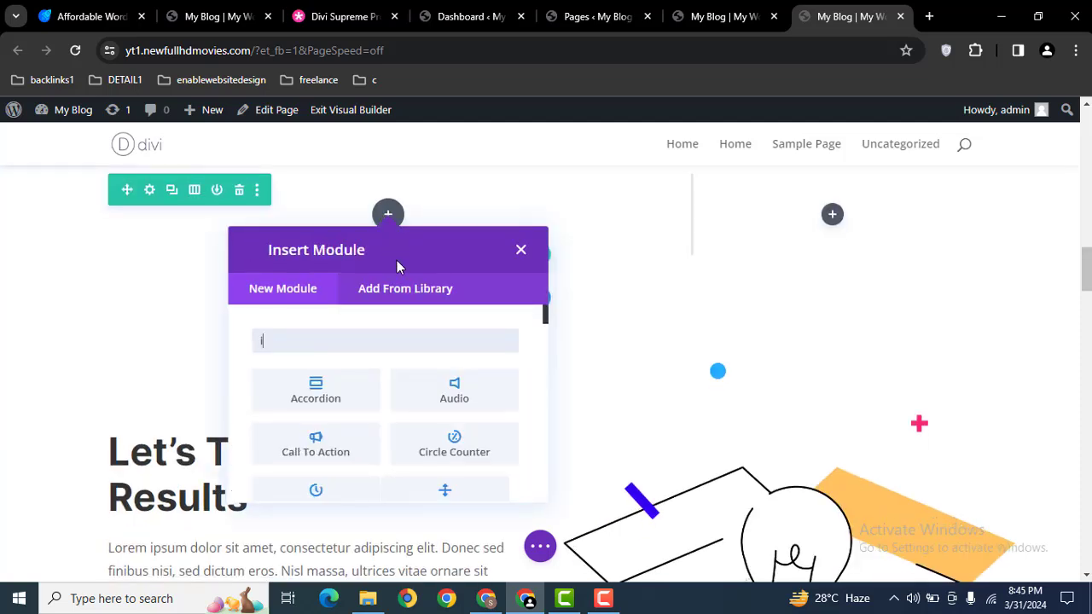
type("mage ca")
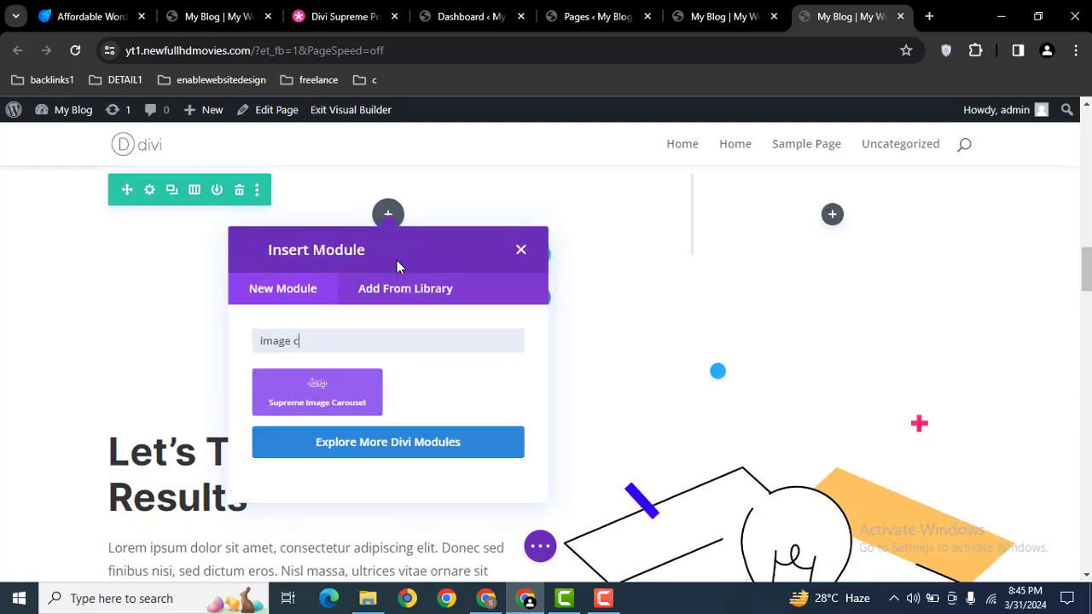
left_click(321, 390)
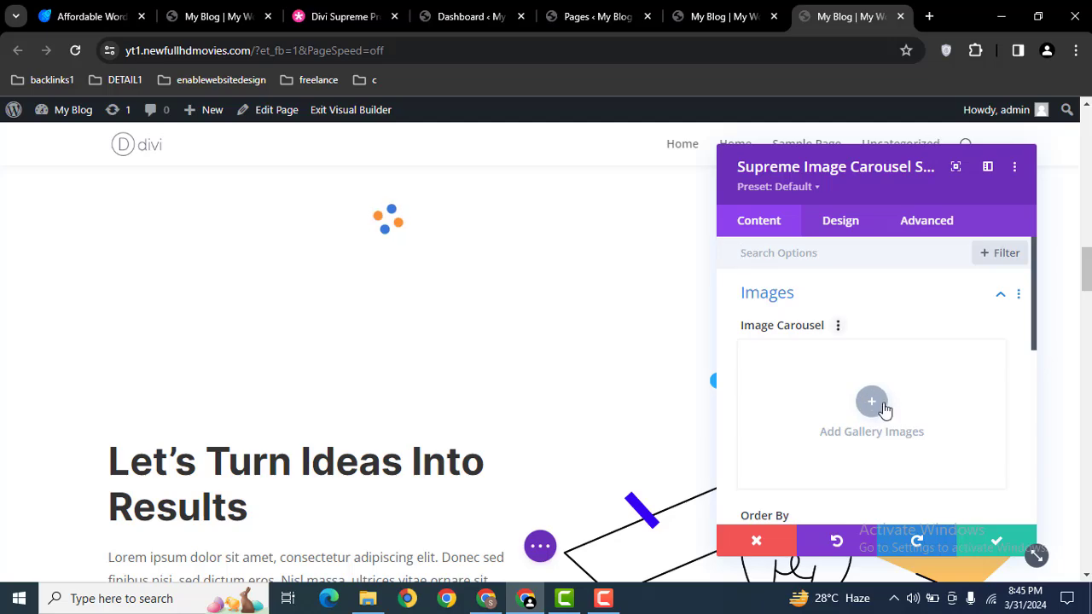
Upload the images 1, 2, 3, 4 and a from folder 3 in youtube files on drive D for the carousel.
left_click(872, 402)
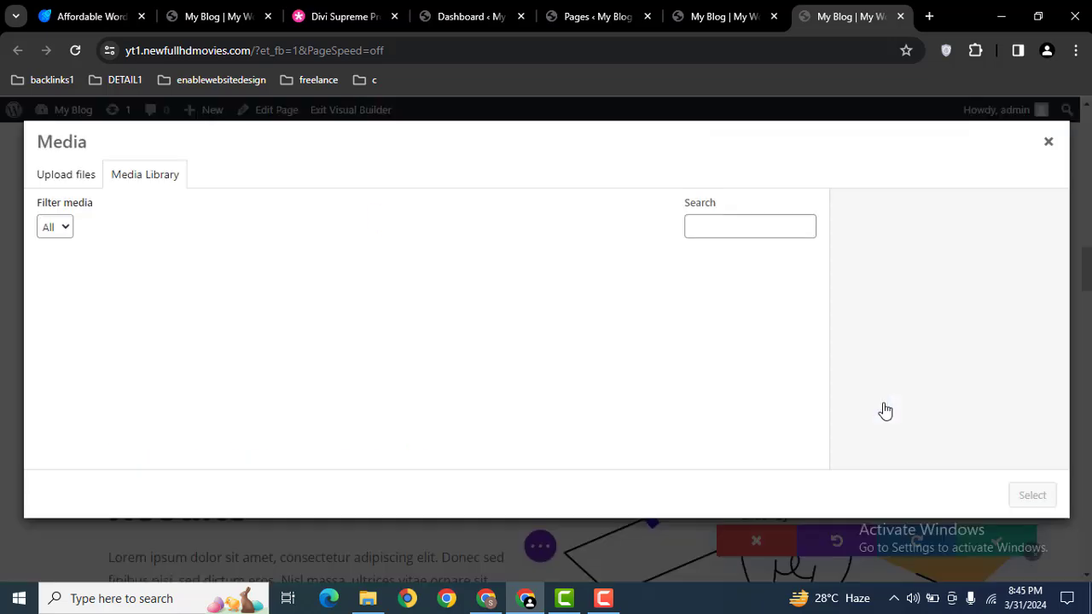
left_click(84, 177)
left_click(558, 368)
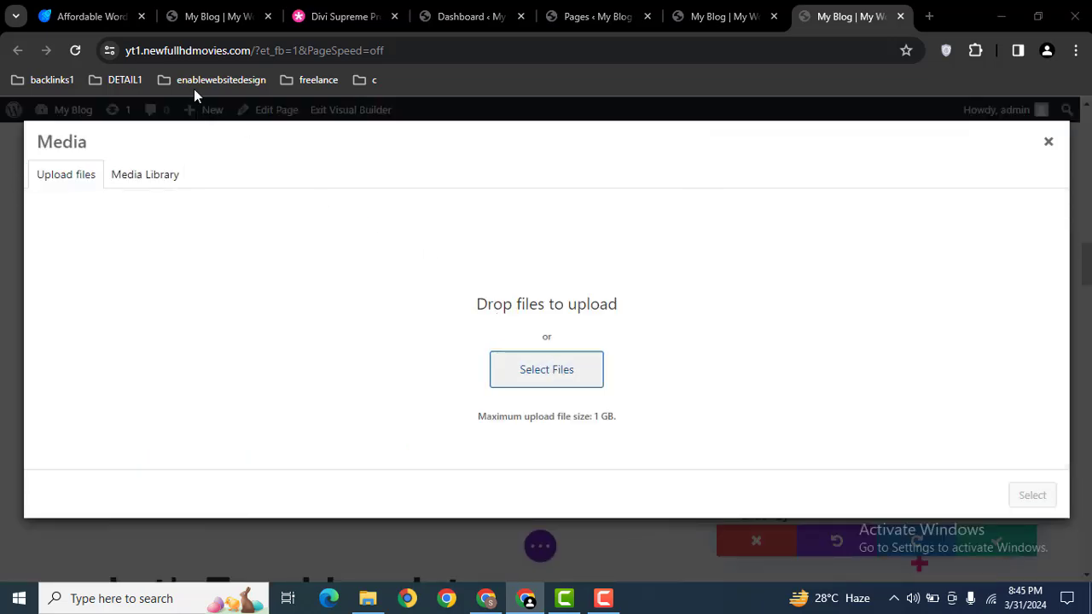
left_click(79, 291)
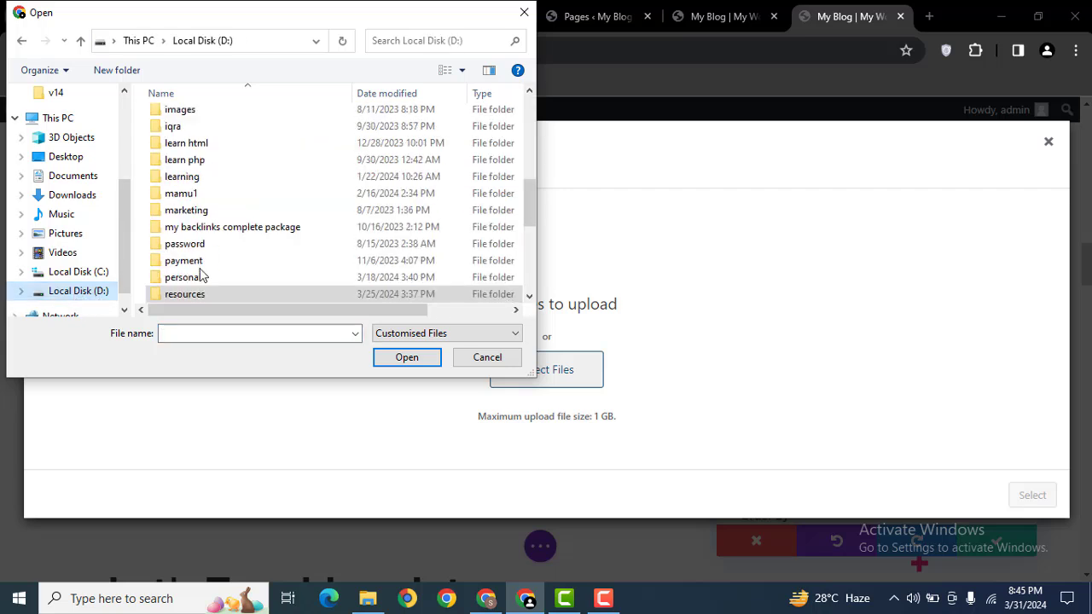
scroll(213, 272, "down", 4)
left_click(217, 270)
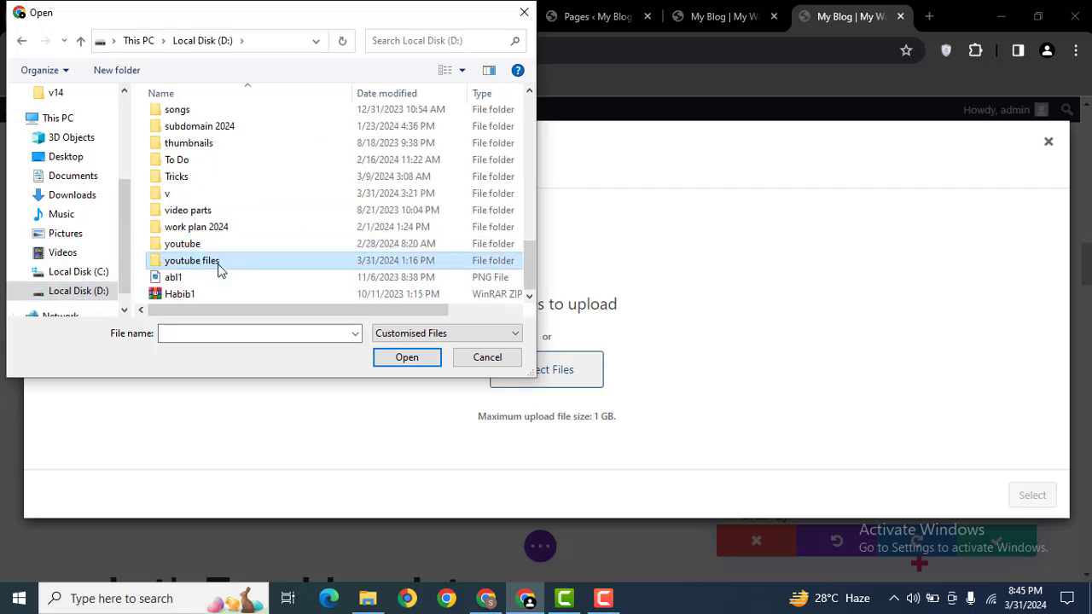
double_click(217, 269)
key("Down")
key("Down")
key("Return")
key("ctrl+a")
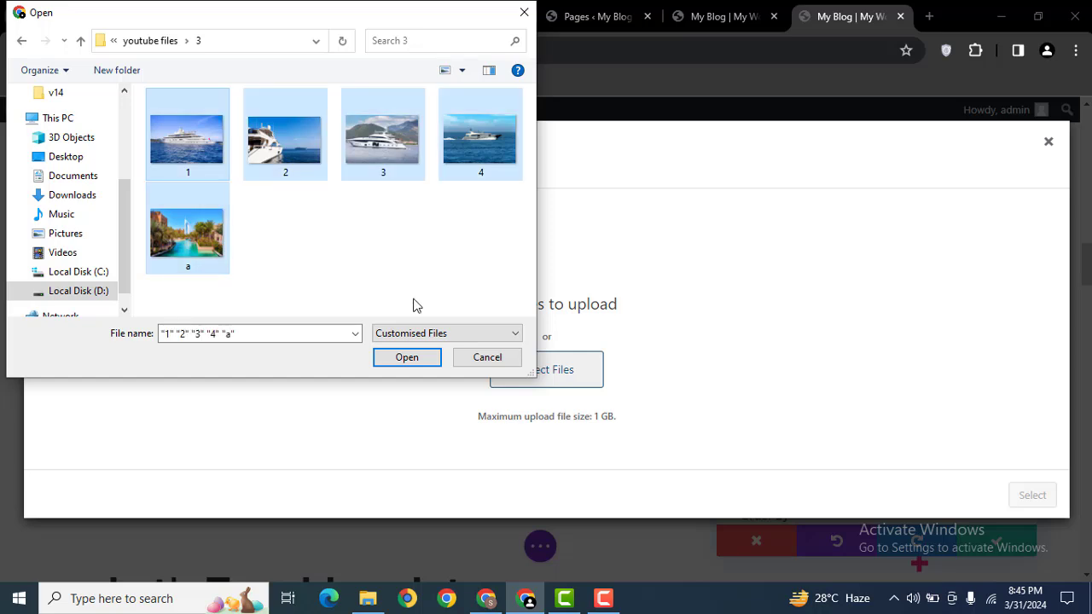
left_click(392, 357)
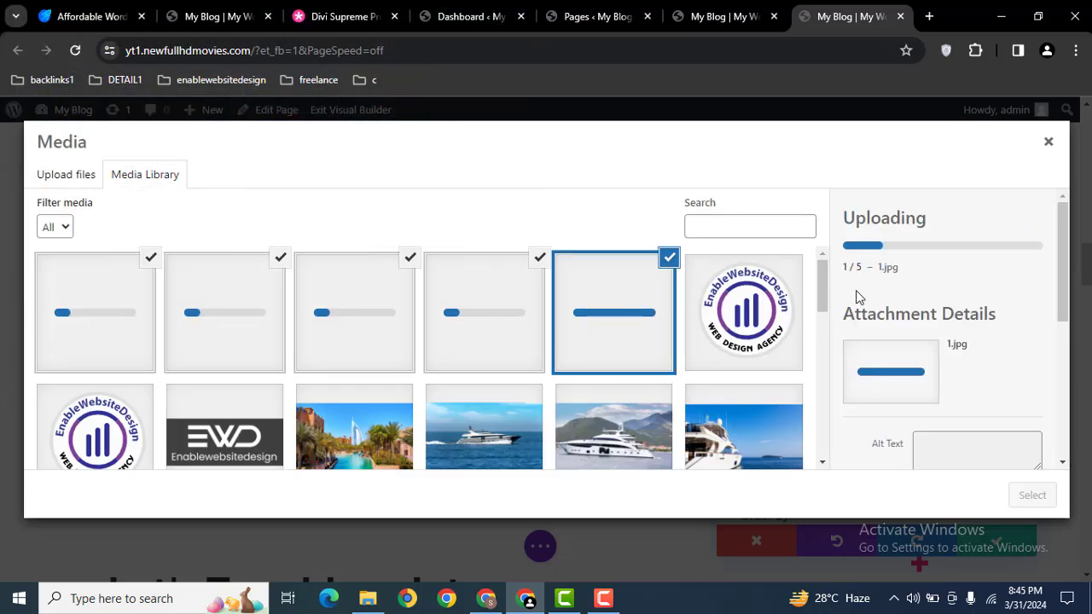
Add the five uploaded images to the Supreme Image Carousel module.
mouse_move(822, 285)
left_mouse_down()
mouse_move(827, 296)
mouse_move(827, 282)
left_mouse_up()
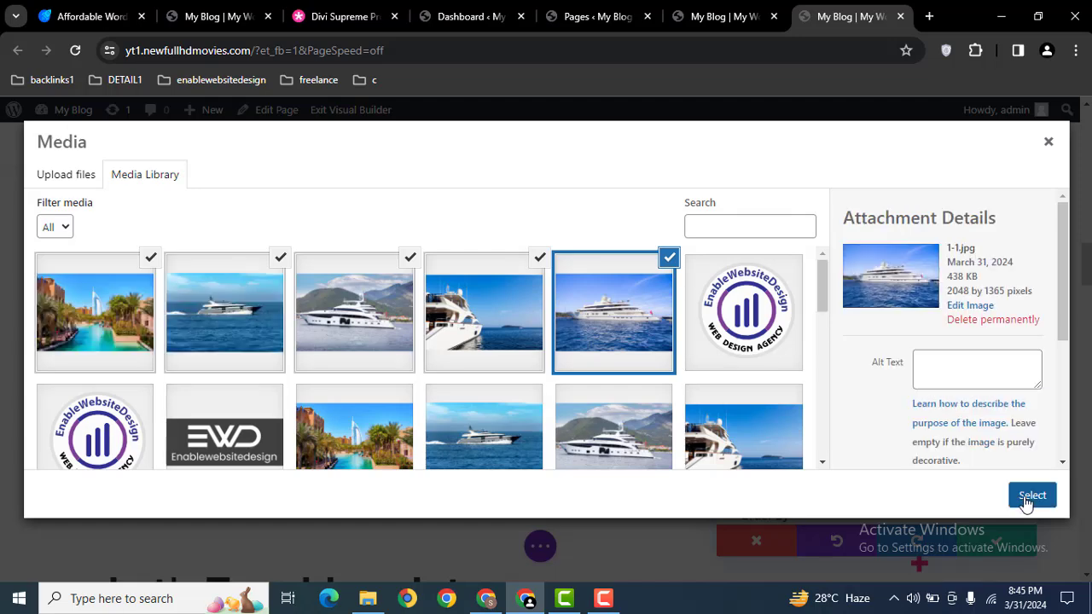
left_click(1032, 497)
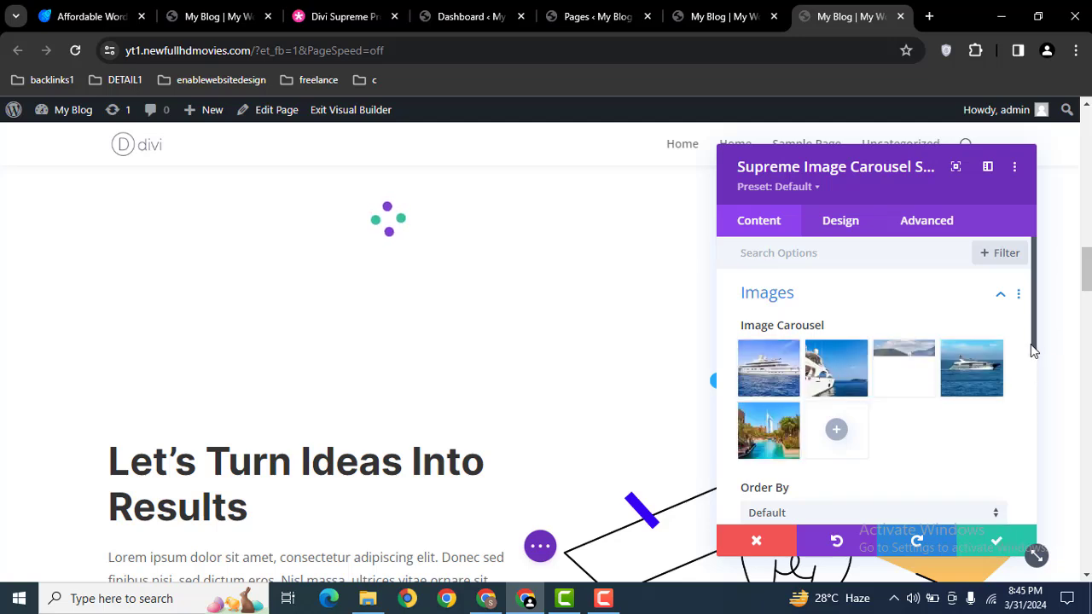
left_click_drag(1033, 346, 1037, 427)
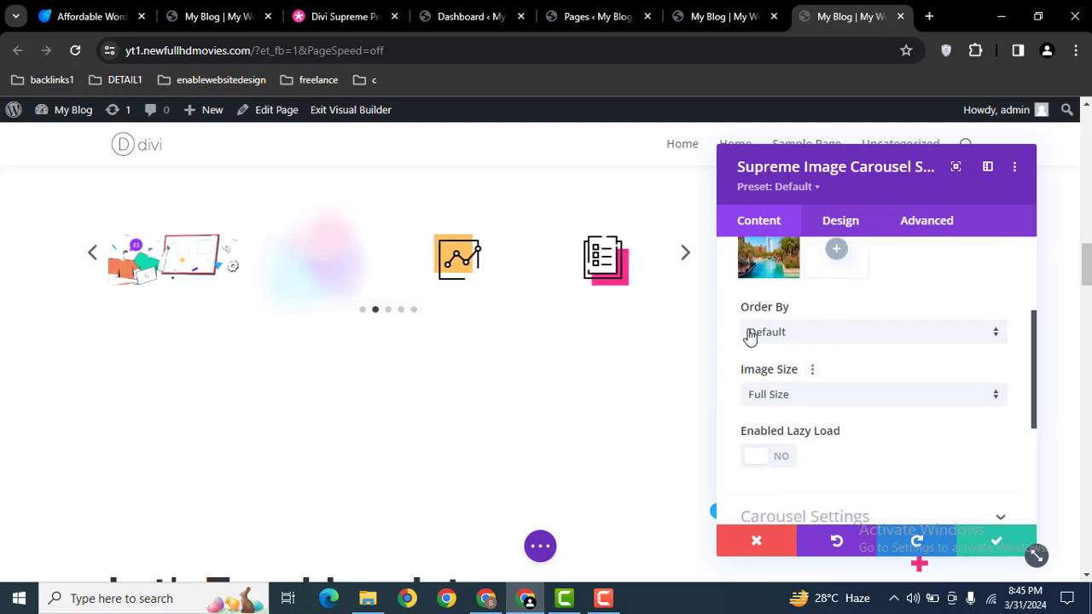
Check the ordering choices available for the carousel images, keeping the Default order.
left_click(807, 339)
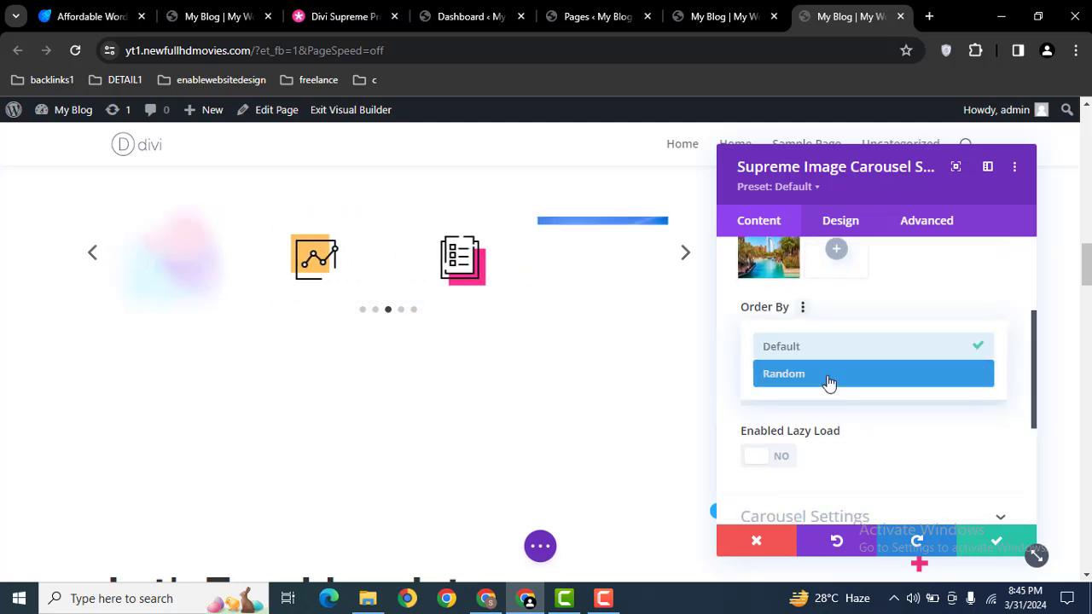
left_click(884, 306)
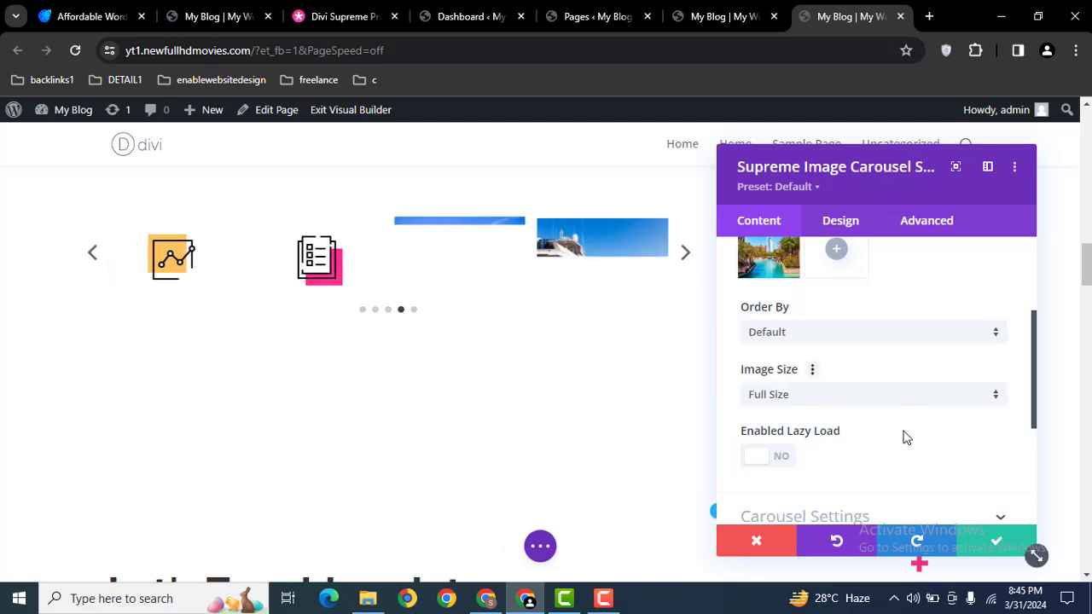
Turn off Show Arrow and Show Pagination in the image carousel's Carousel Settings.
left_click_drag(1032, 415, 1033, 464)
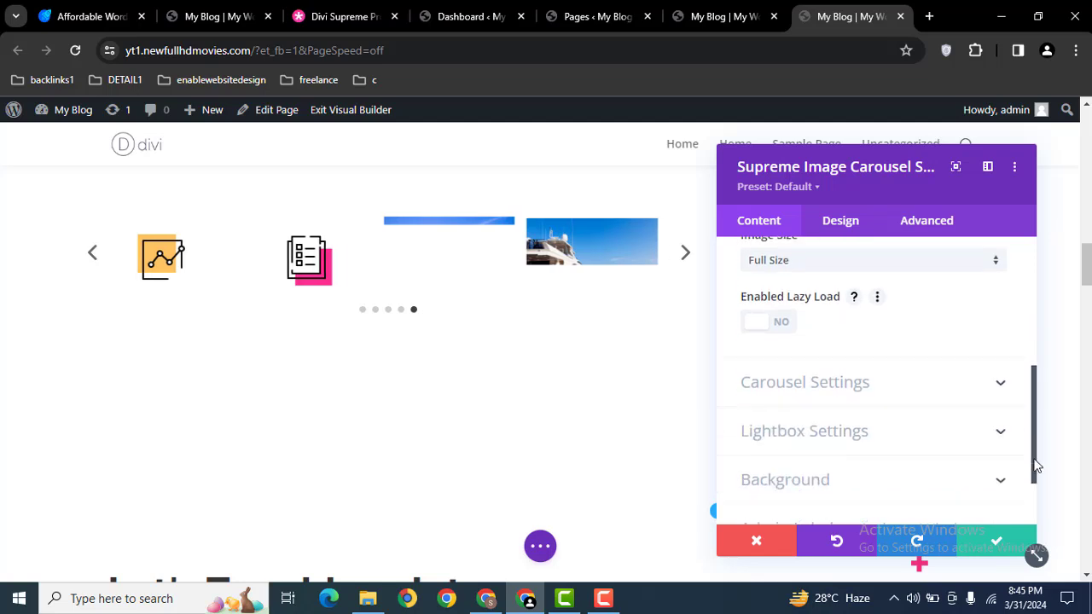
left_click(841, 398)
scroll(843, 396, "up", 2)
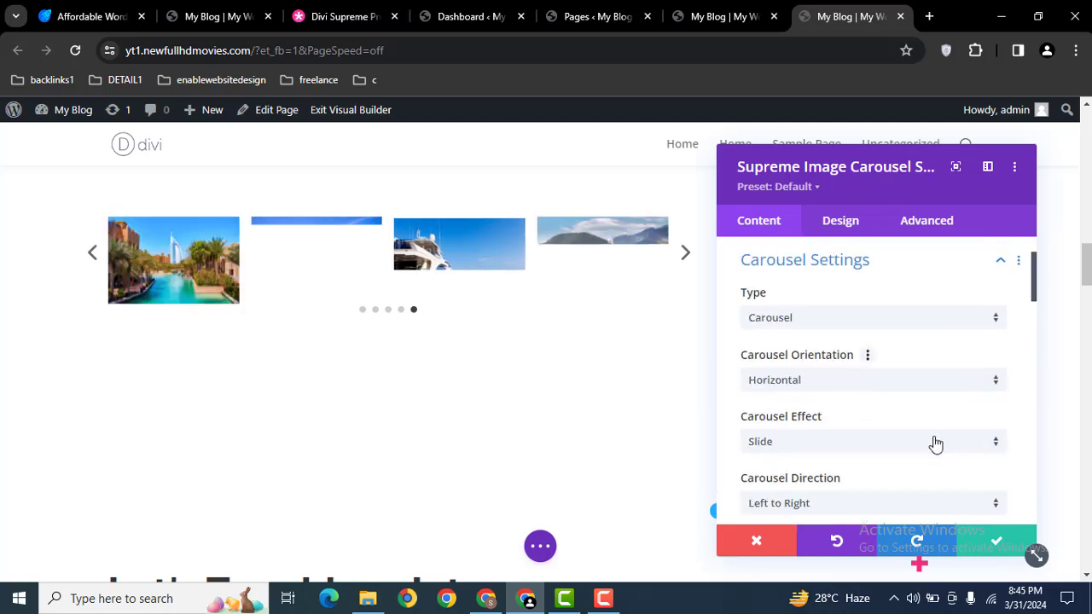
left_click_drag(1033, 302, 1036, 352)
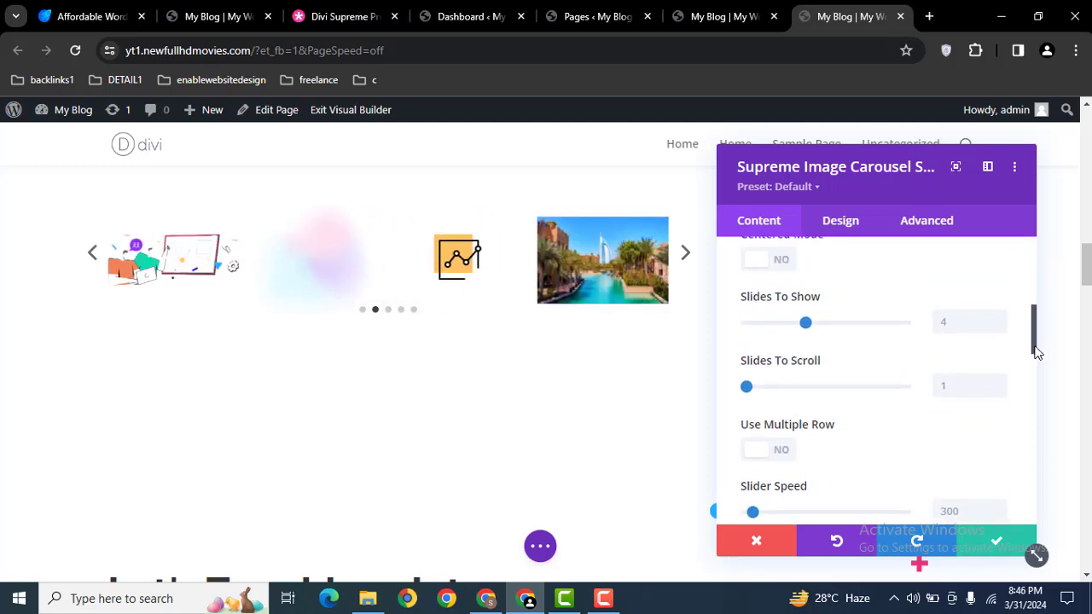
left_click_drag(1035, 345, 1036, 348)
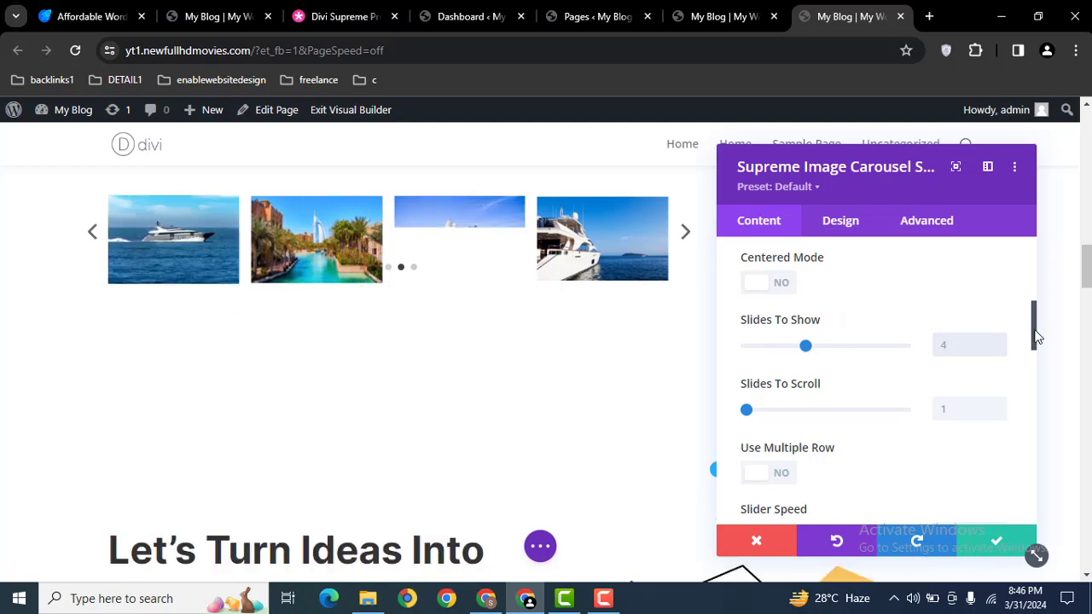
left_click_drag(1032, 331, 1039, 378)
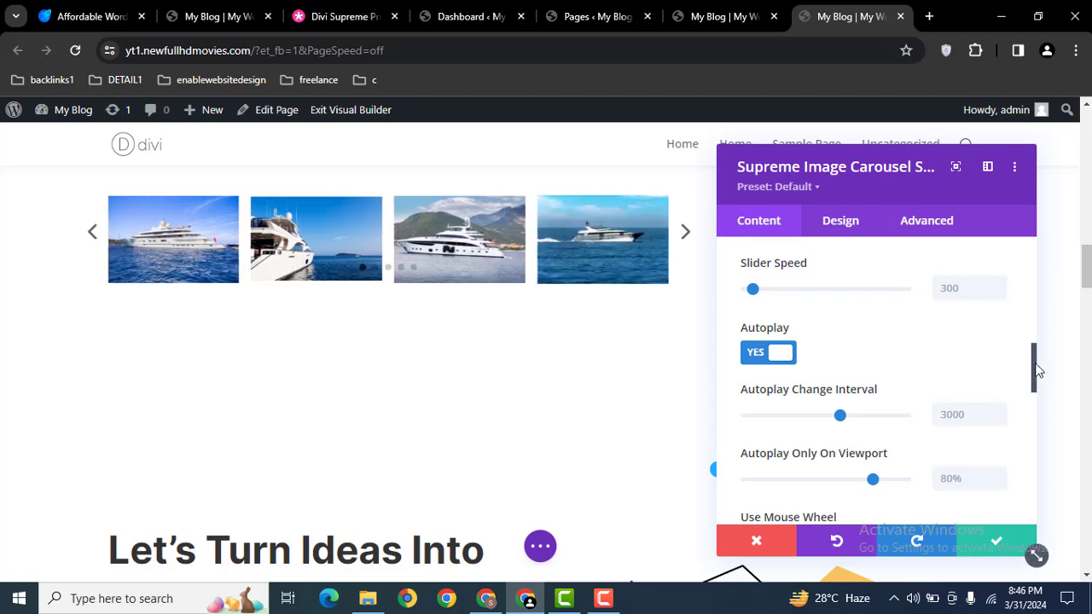
left_click_drag(1033, 367, 1028, 458)
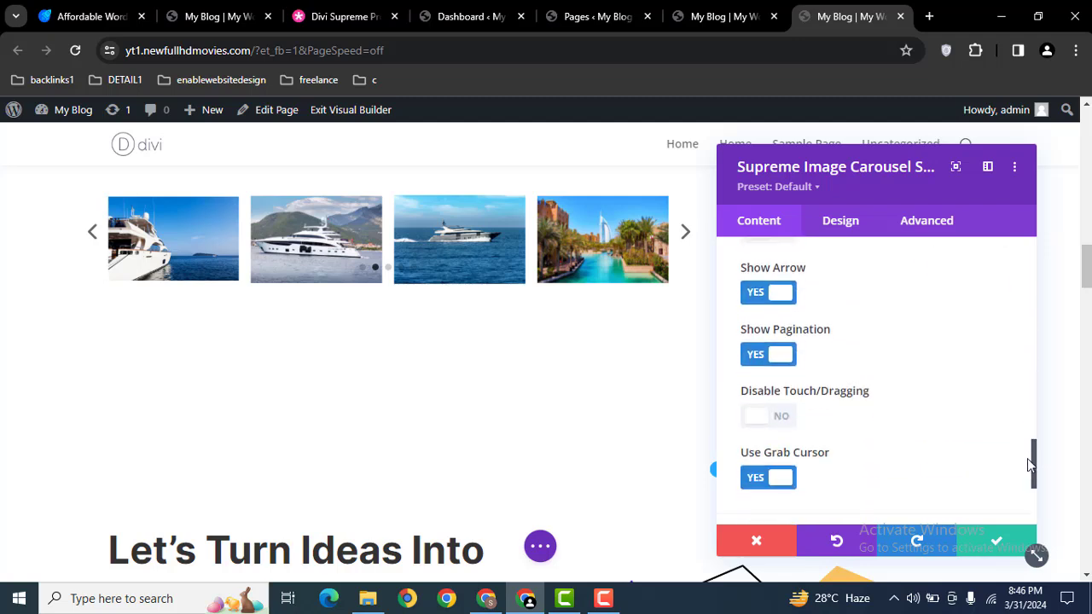
left_click(774, 301)
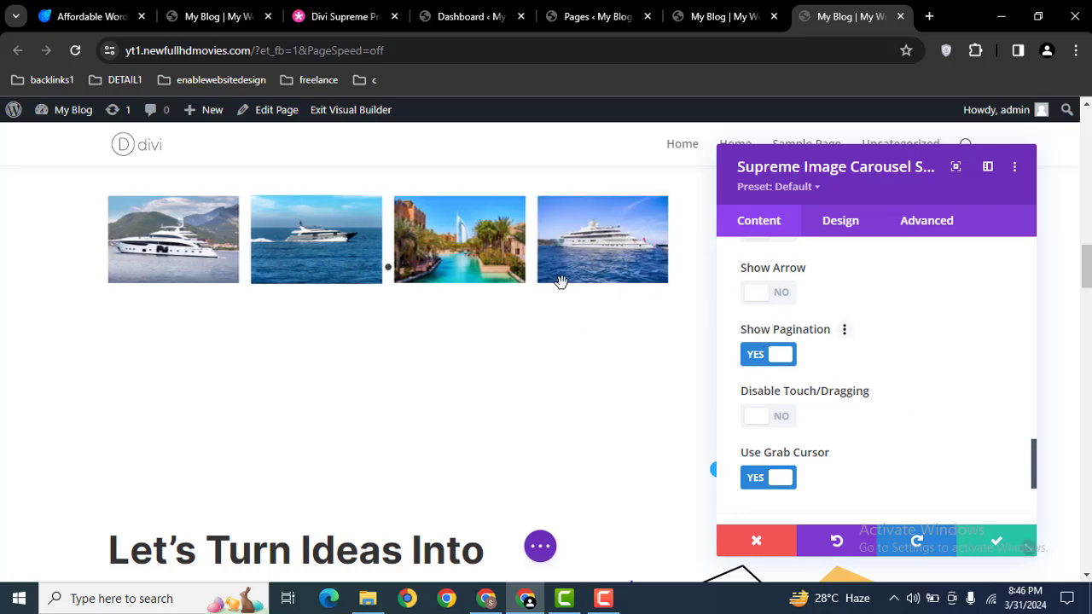
left_click(773, 363)
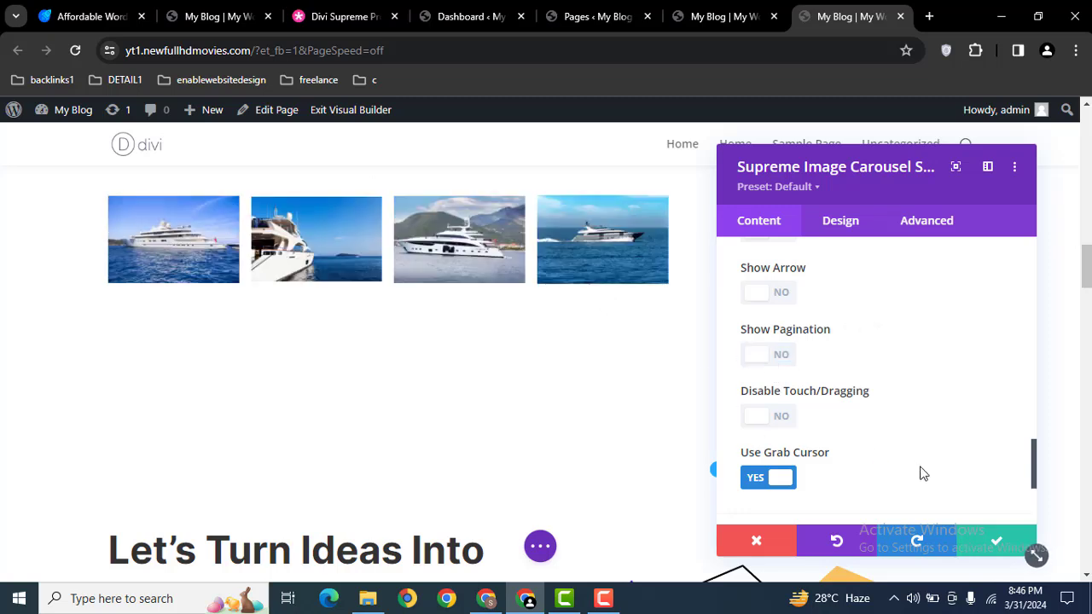
Review the carousel's Layout, Arrow and Slideshow Image design options, keeping the vertical alignment at Center.
left_click(835, 223)
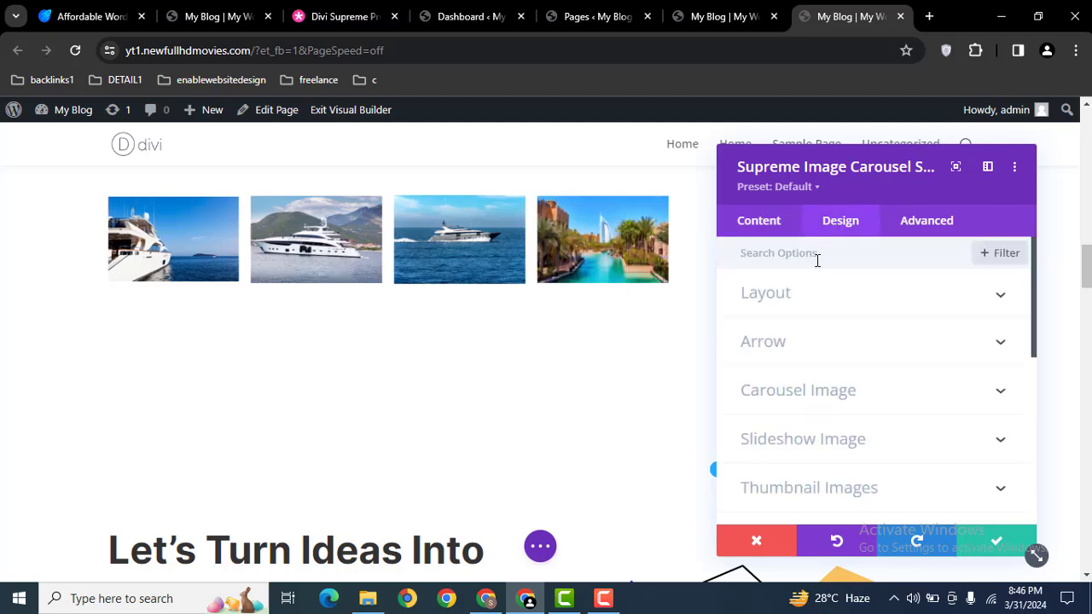
left_click(791, 303)
left_click(766, 346)
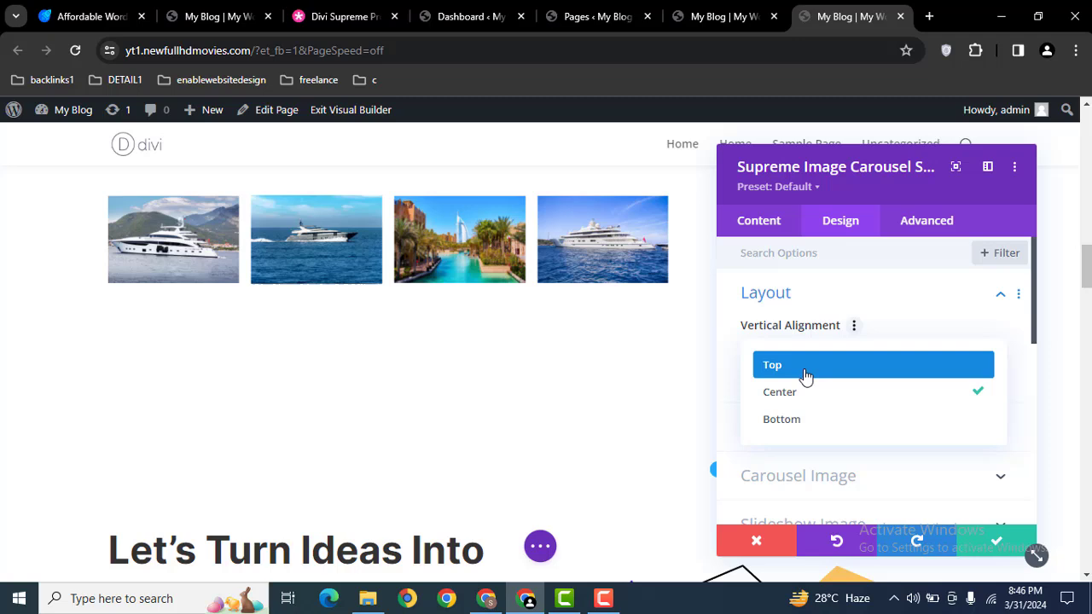
left_click(853, 390)
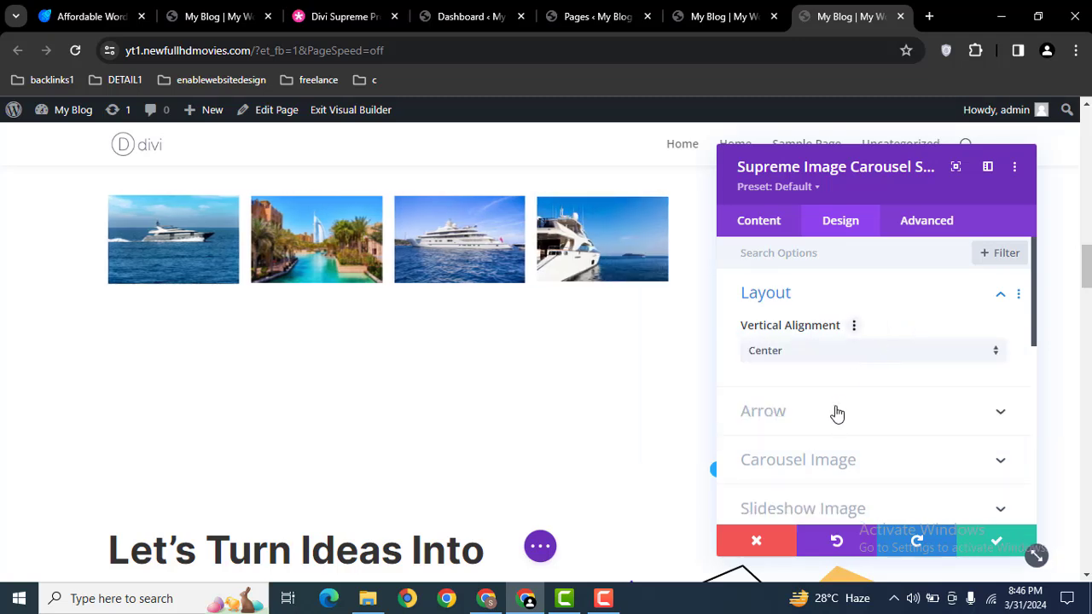
left_click(836, 414)
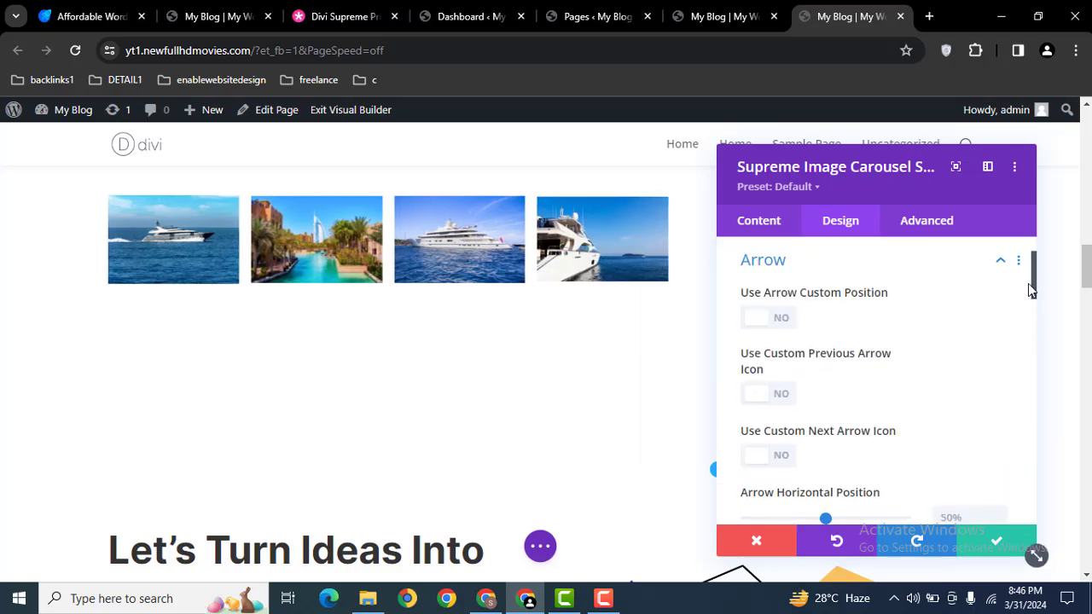
left_click(841, 271)
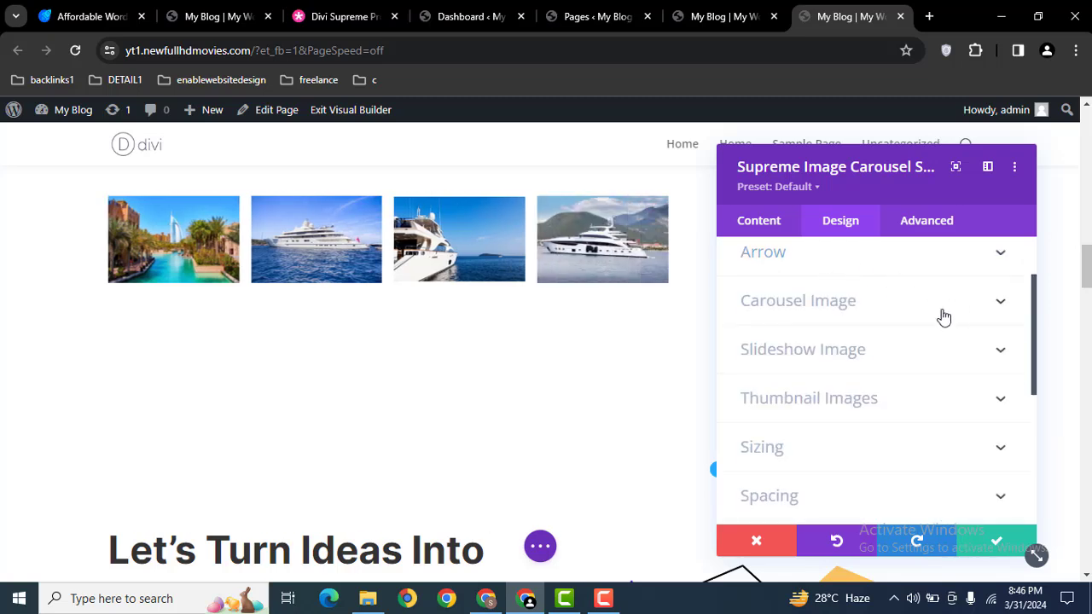
left_click(862, 352)
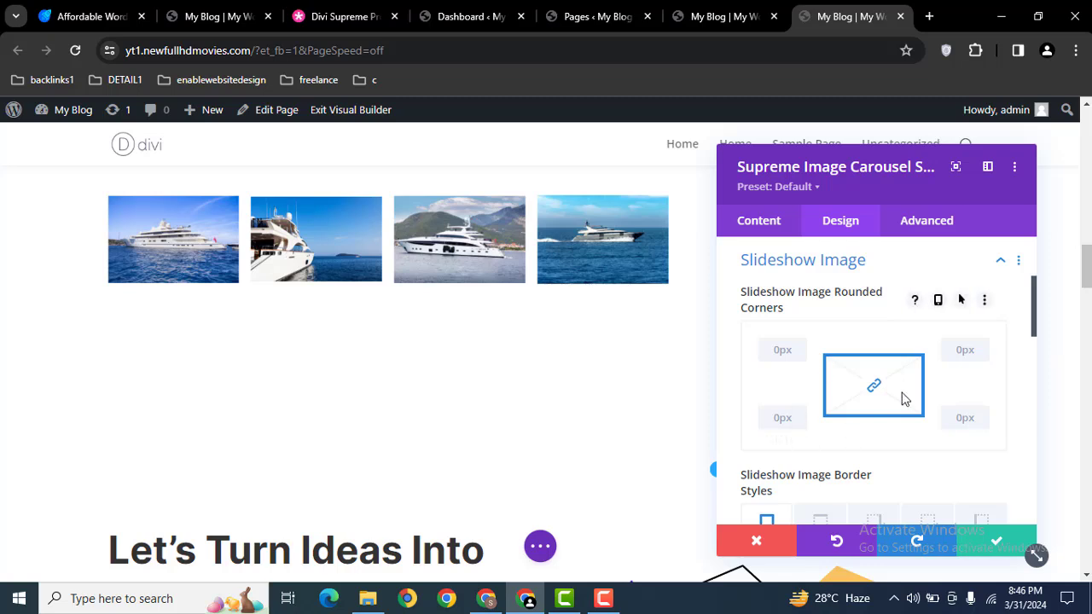